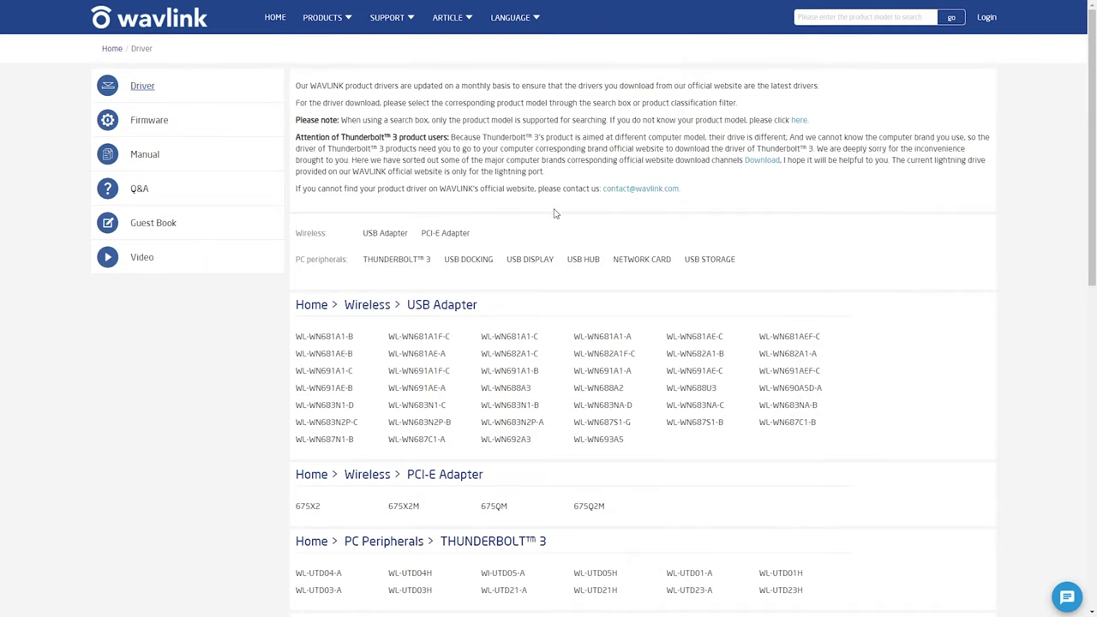
# Download the WL-NU78M41 Windows driver package from the Network Card list.
pyautogui.scroll(-15, 554, 218)
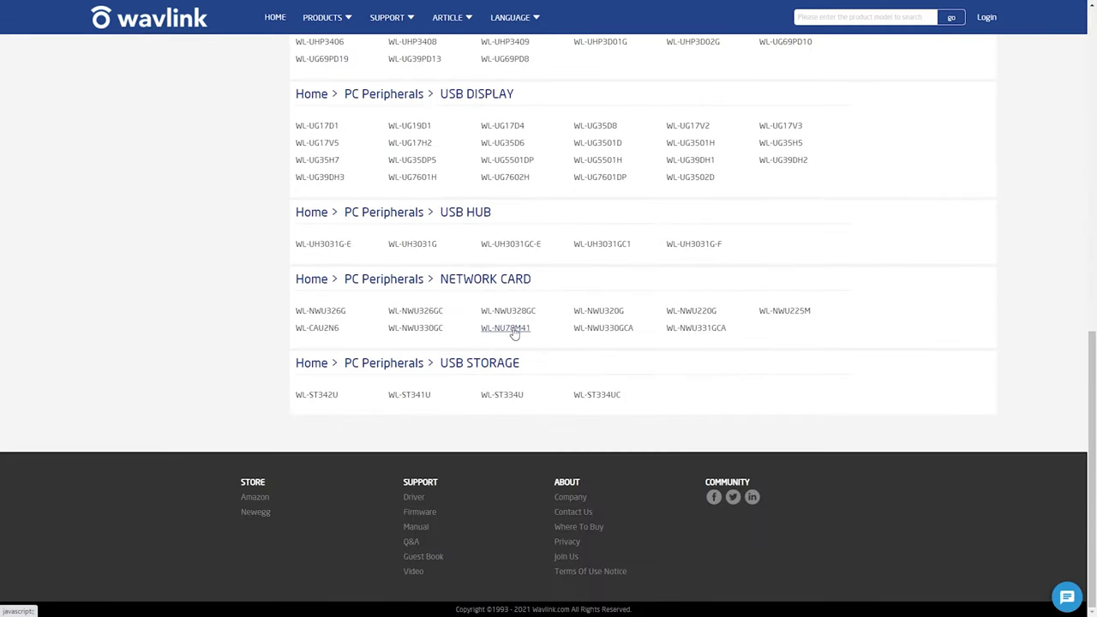
pyautogui.click(514, 333)
pyautogui.click(597, 347)
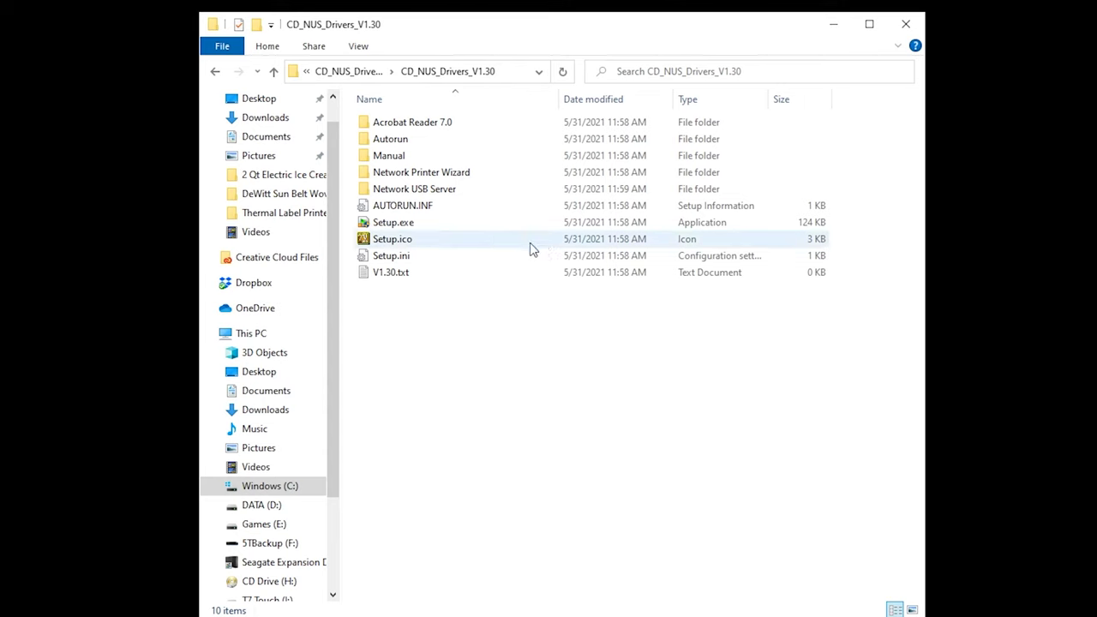
# Run Setup.exe from CD_NUS_Drivers_V1.30 and install Networking Printer Wizard for Windows.
pyautogui.doubleClick(419, 224)
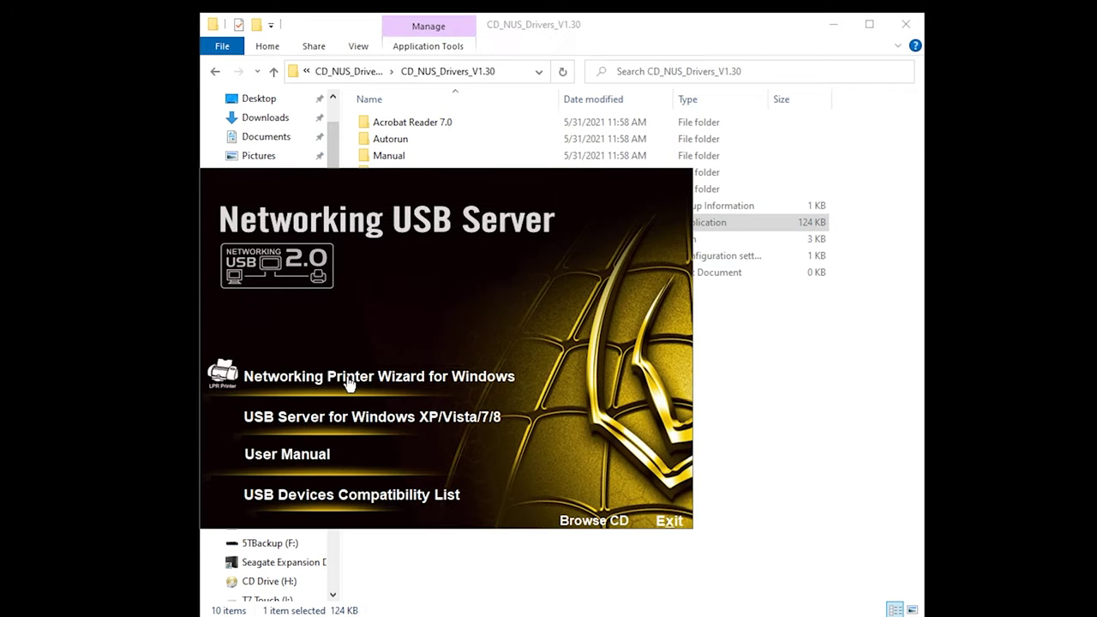
pyautogui.click(349, 385)
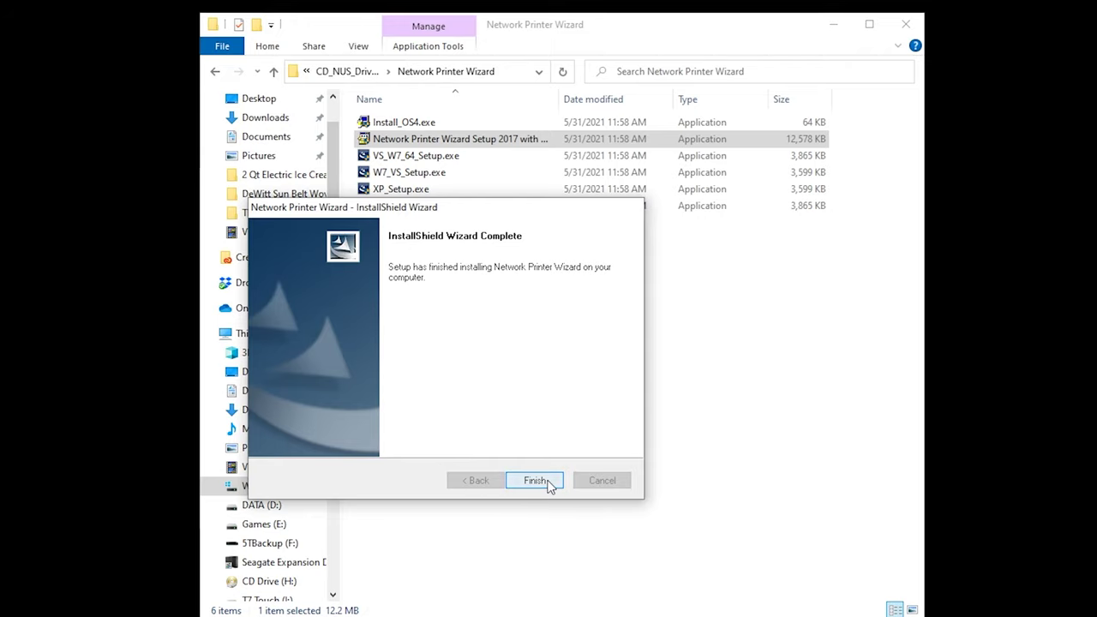
pyautogui.click(549, 483)
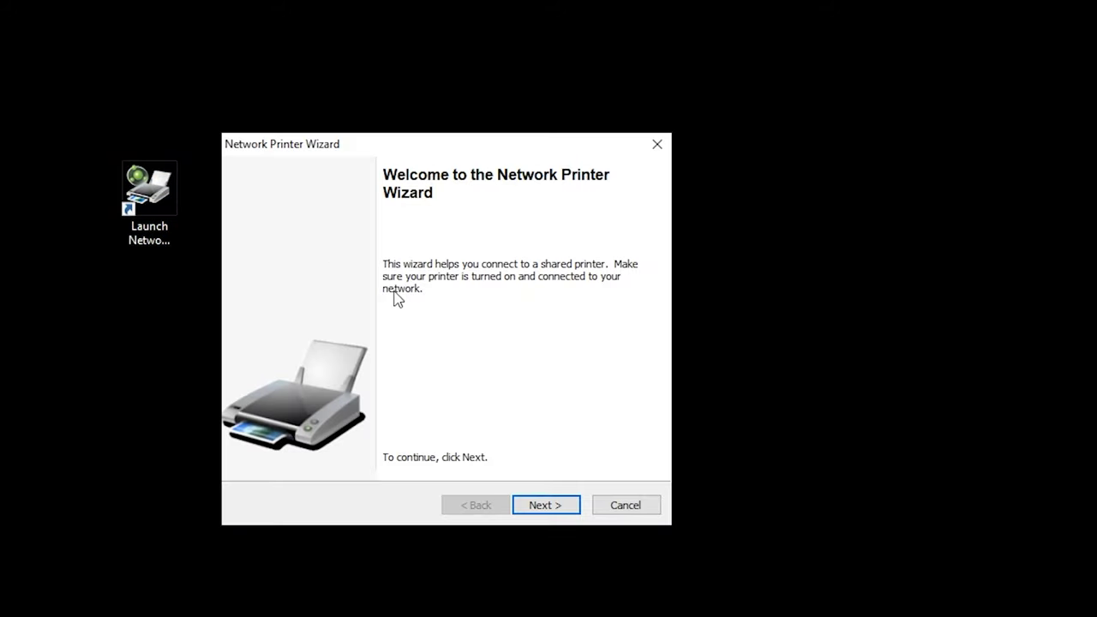
# Select shared printer Printer-P05d0525a1 and assign it the Munbyn ITPP941 driver.
pyautogui.click(556, 514)
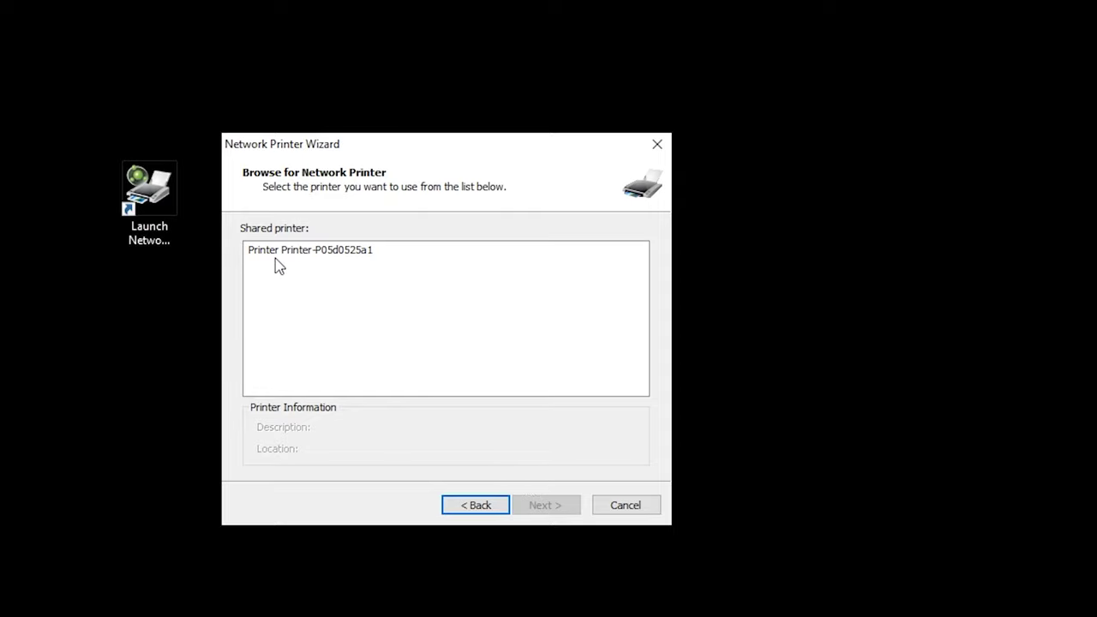
pyautogui.click(349, 254)
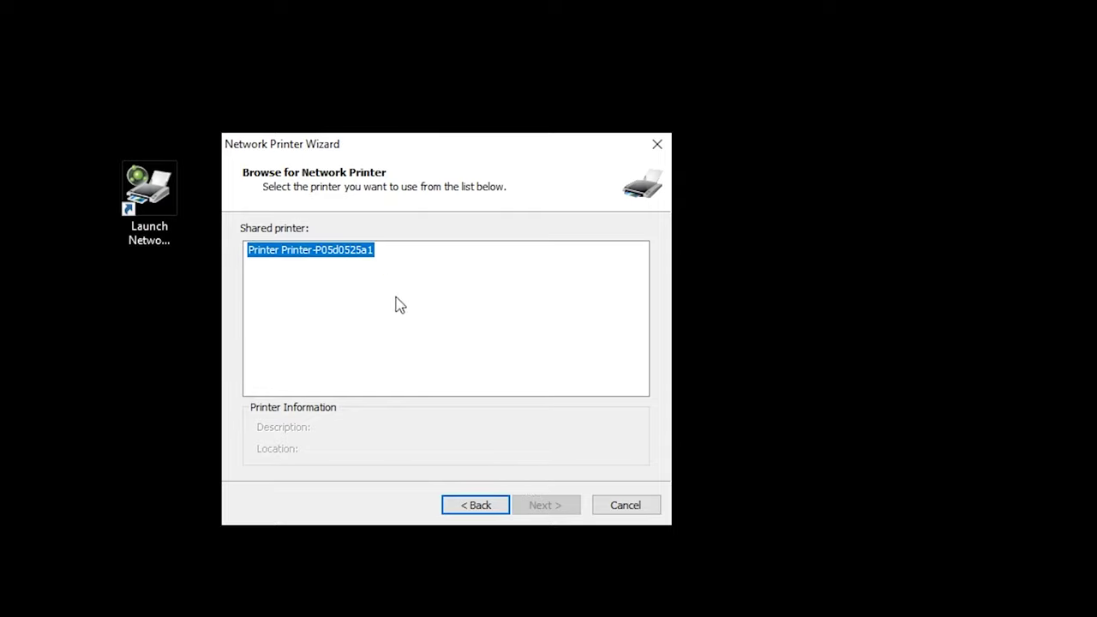
pyautogui.click(552, 509)
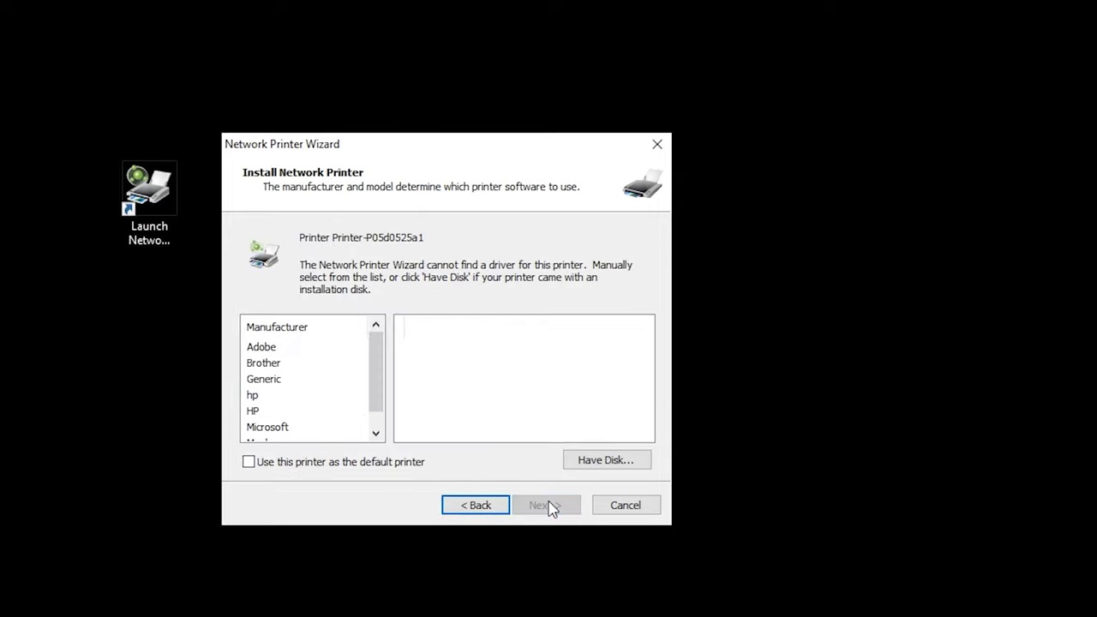
pyautogui.moveTo(379, 377); pyautogui.dragTo(384, 425)
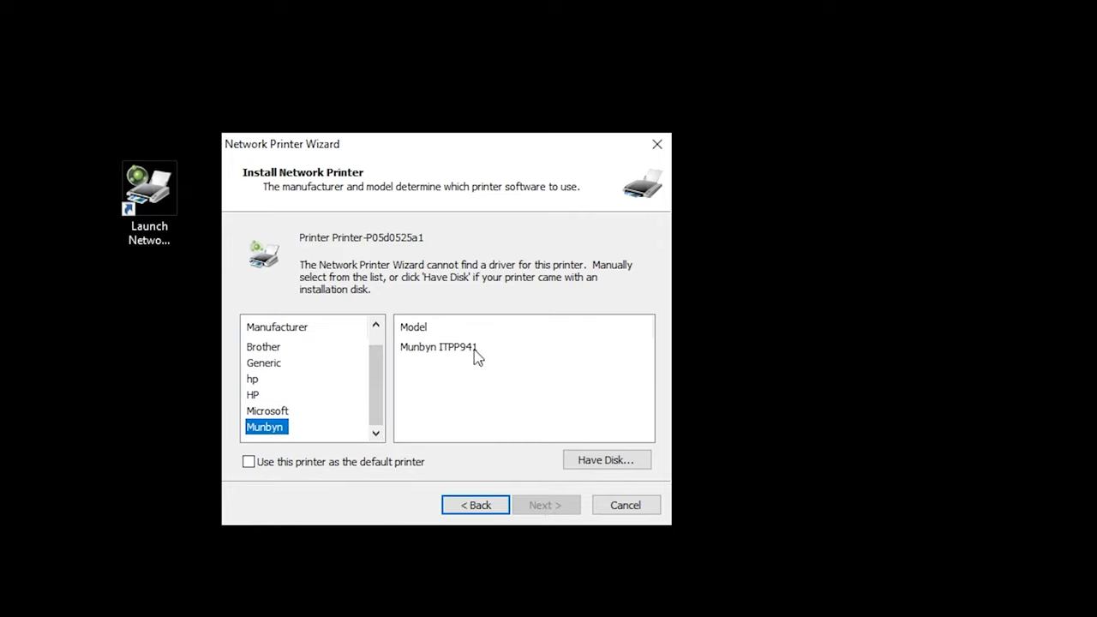
pyautogui.click(475, 354)
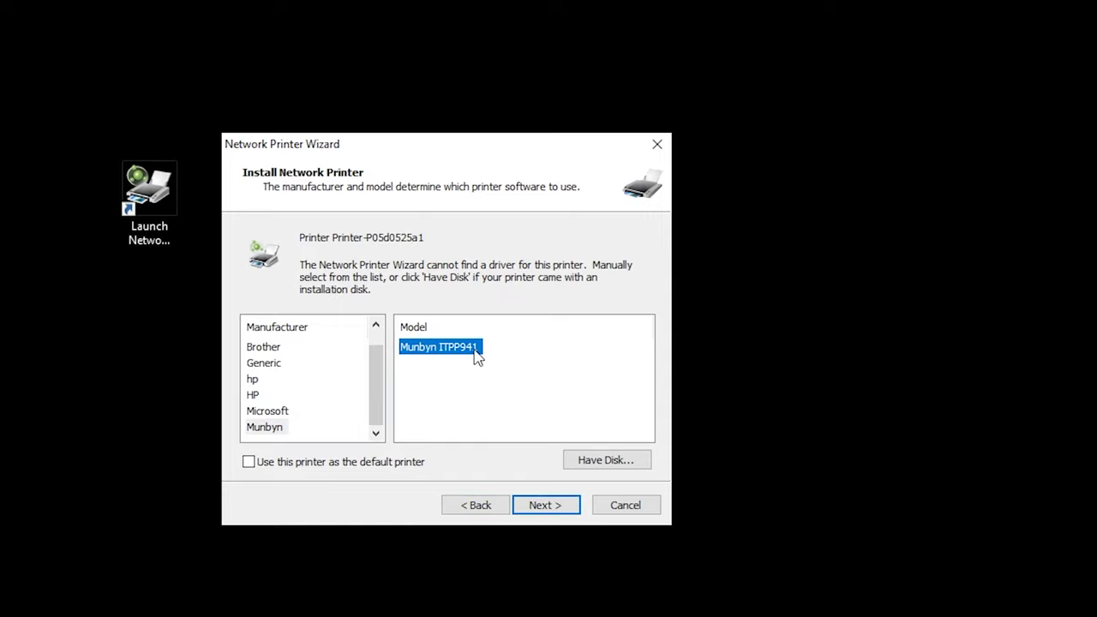
pyautogui.click(553, 510)
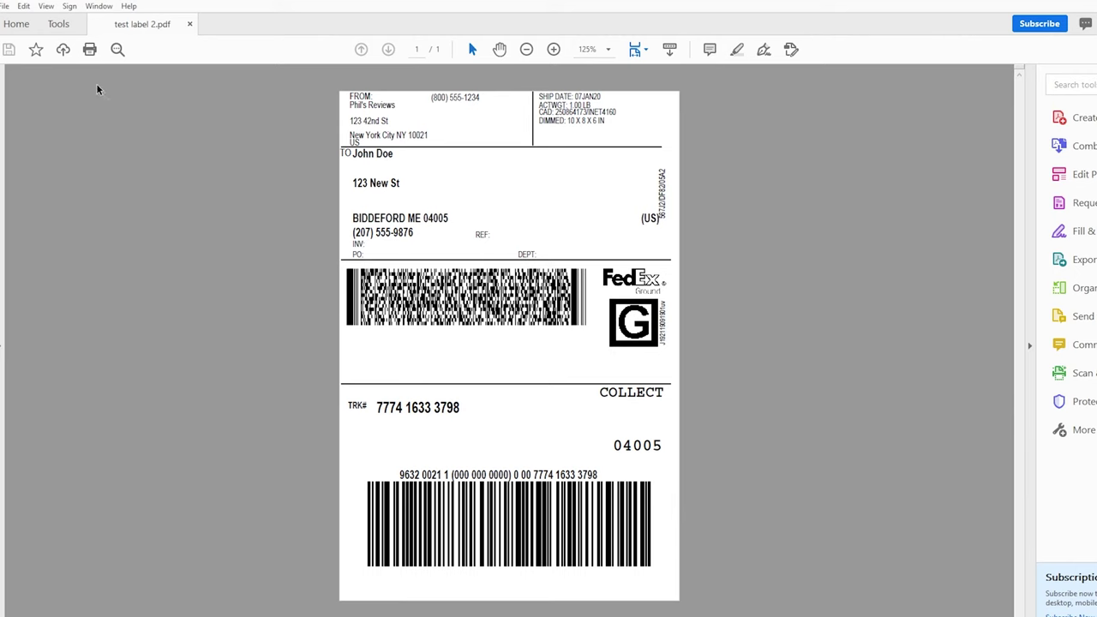
# Print test label 2.pdf to Printer Printer-P05d0525a1.
pyautogui.click(87, 56)
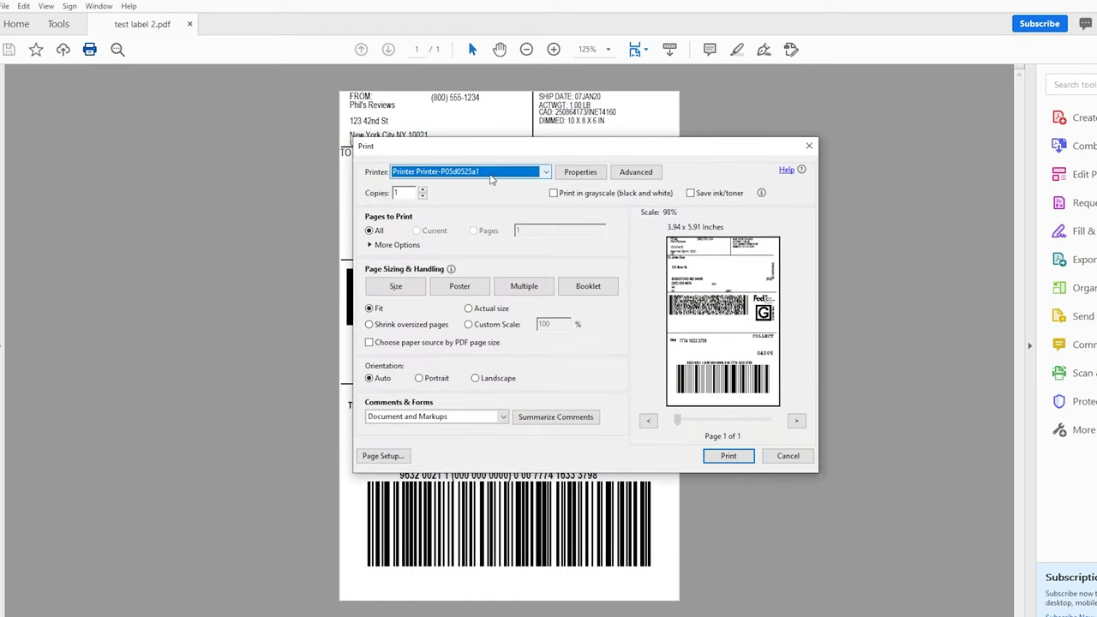
pyautogui.click(717, 458)
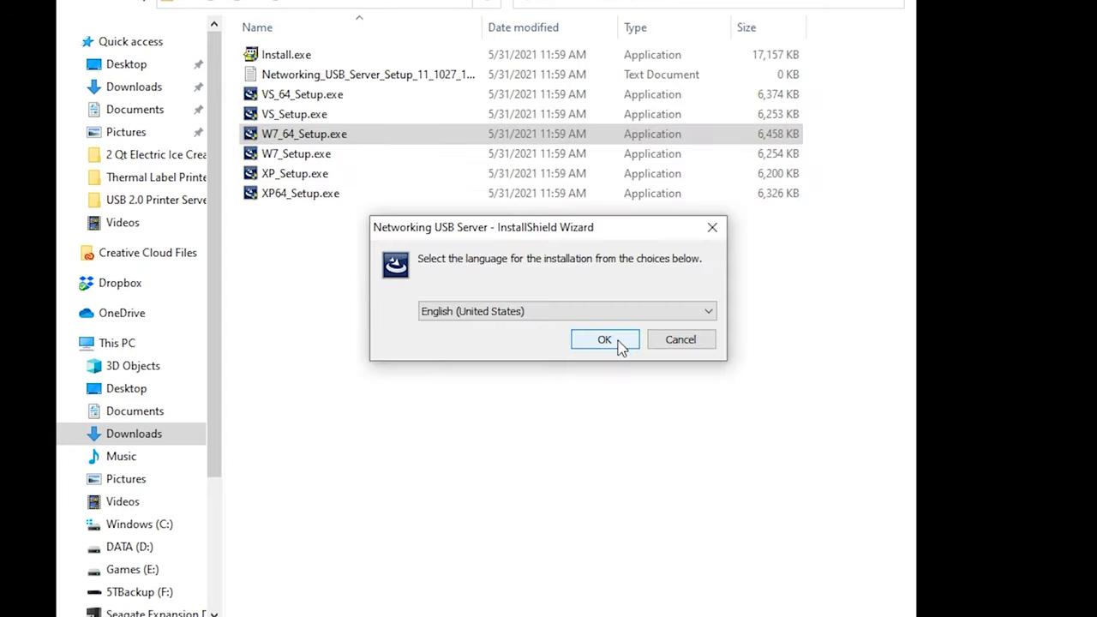
# Install the USB Server for Windows XP/Vista/7/8 software from the setup menu.
pyautogui.click(619, 340)
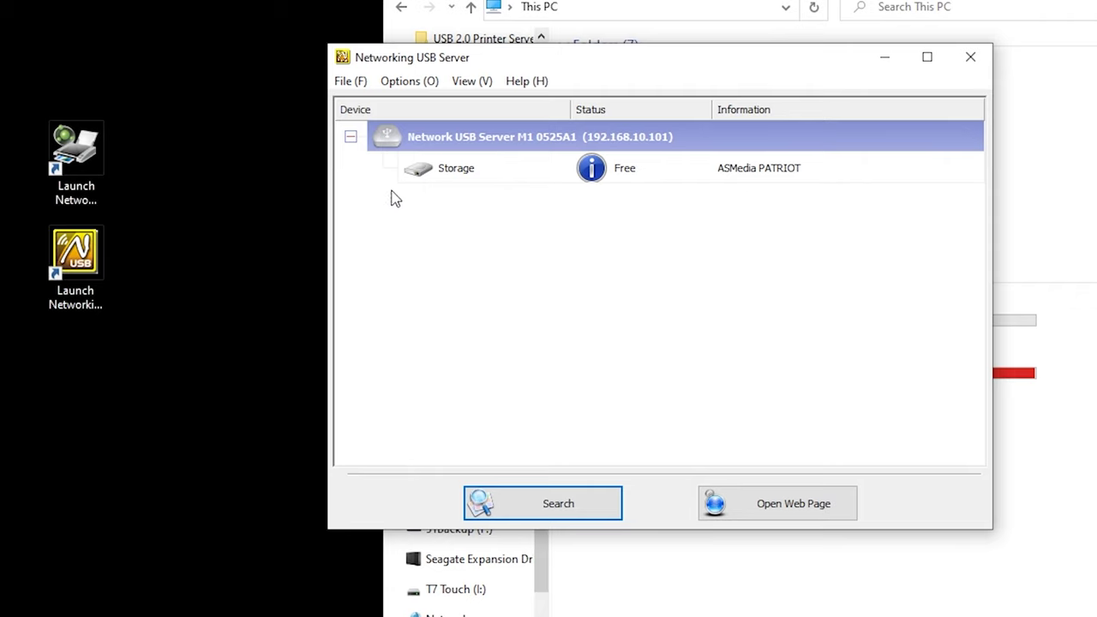
# Connect the server's Storage device to this computer.
pyautogui.click(500, 174)
pyautogui.click(792, 514)
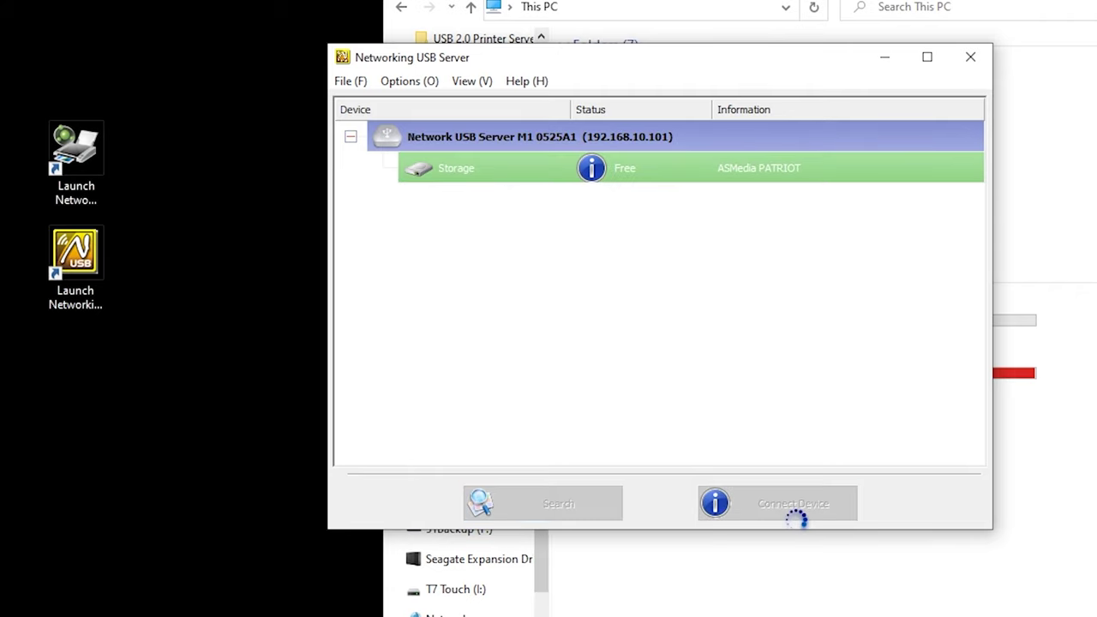
pyautogui.click(1025, 594)
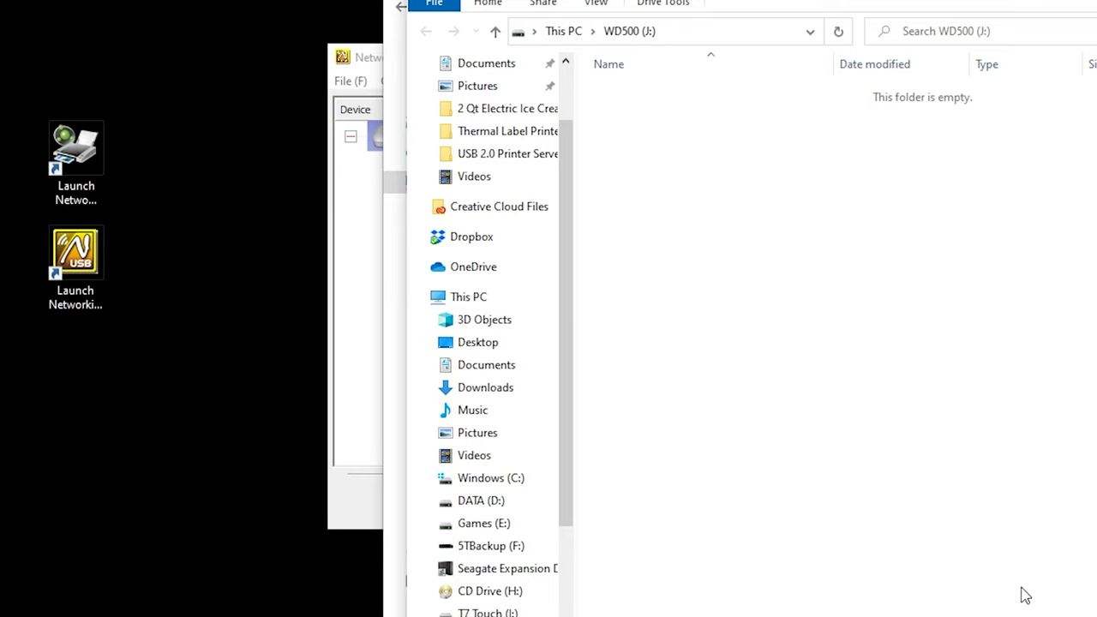
# Check in File Explorer that USB Drive (J:) appears and holds the TRACK wav files.
pyautogui.click(827, 497)
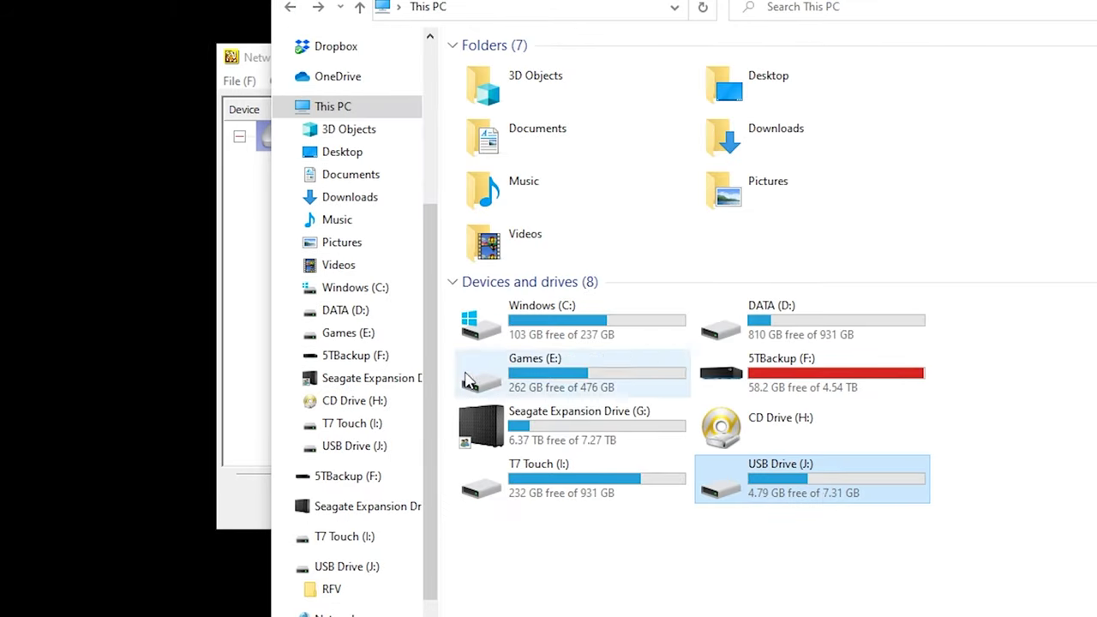
pyautogui.scroll(-1, 434, 367)
pyautogui.click(348, 591)
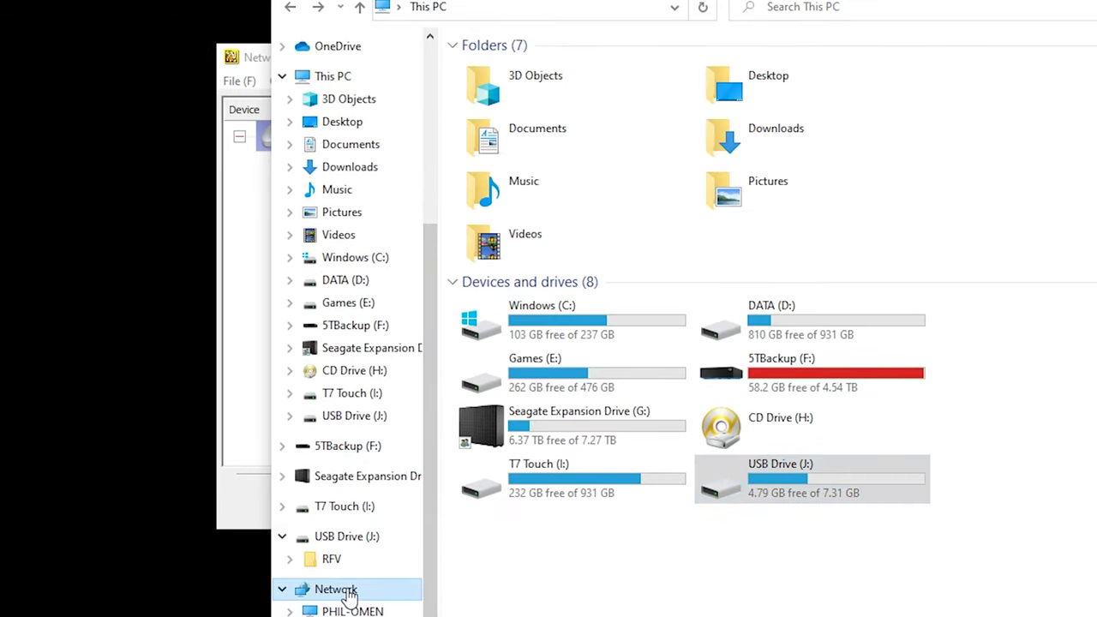
pyautogui.click(353, 610)
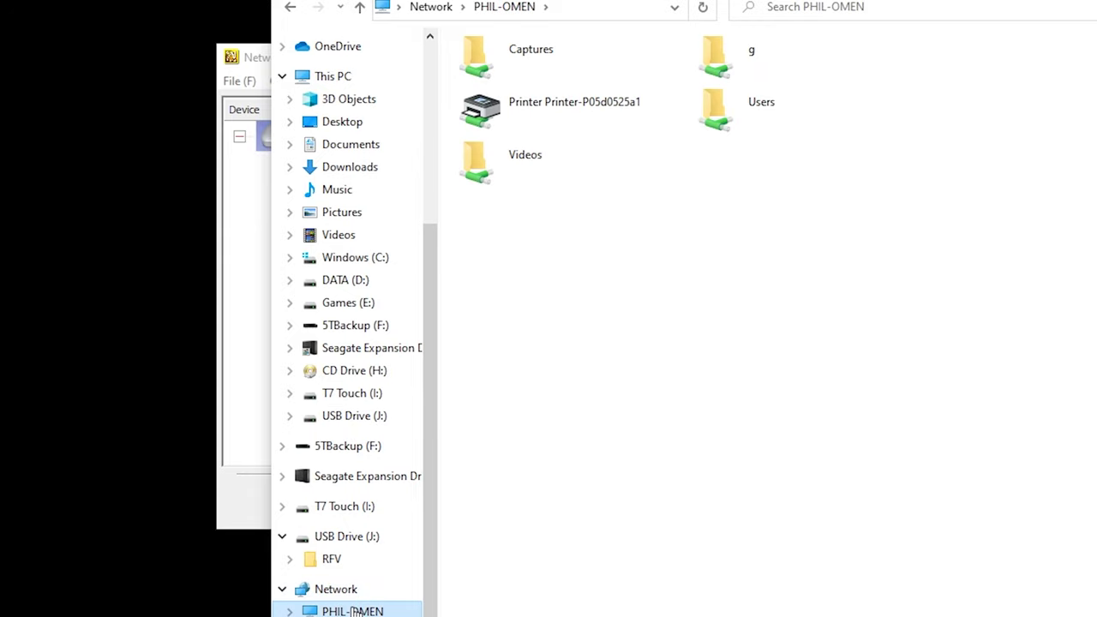
pyautogui.click(365, 537)
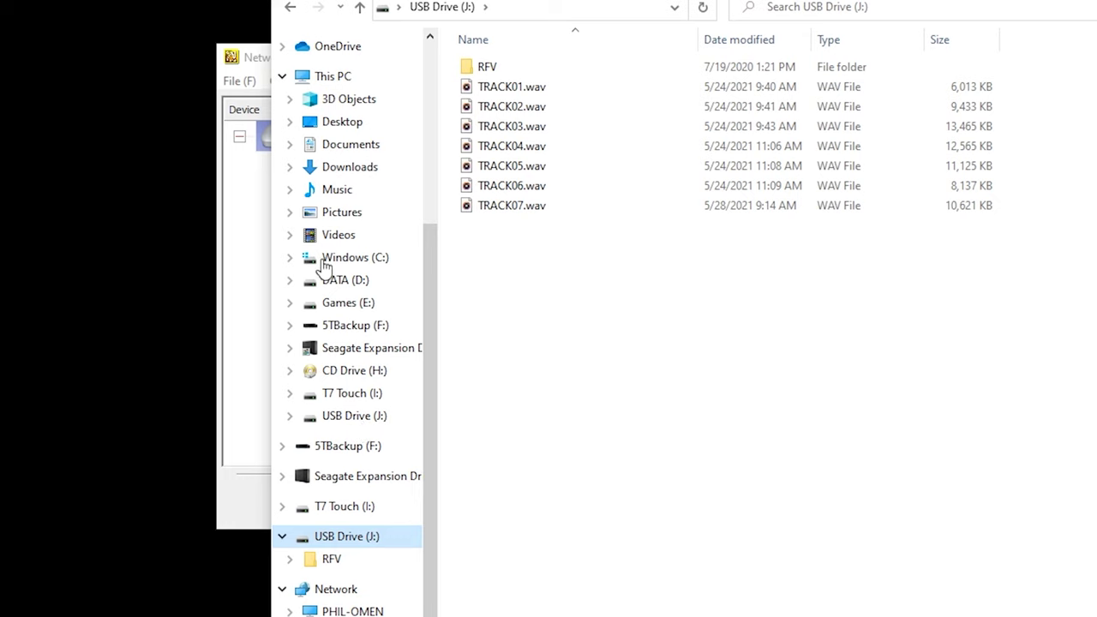
pyautogui.click(361, 79)
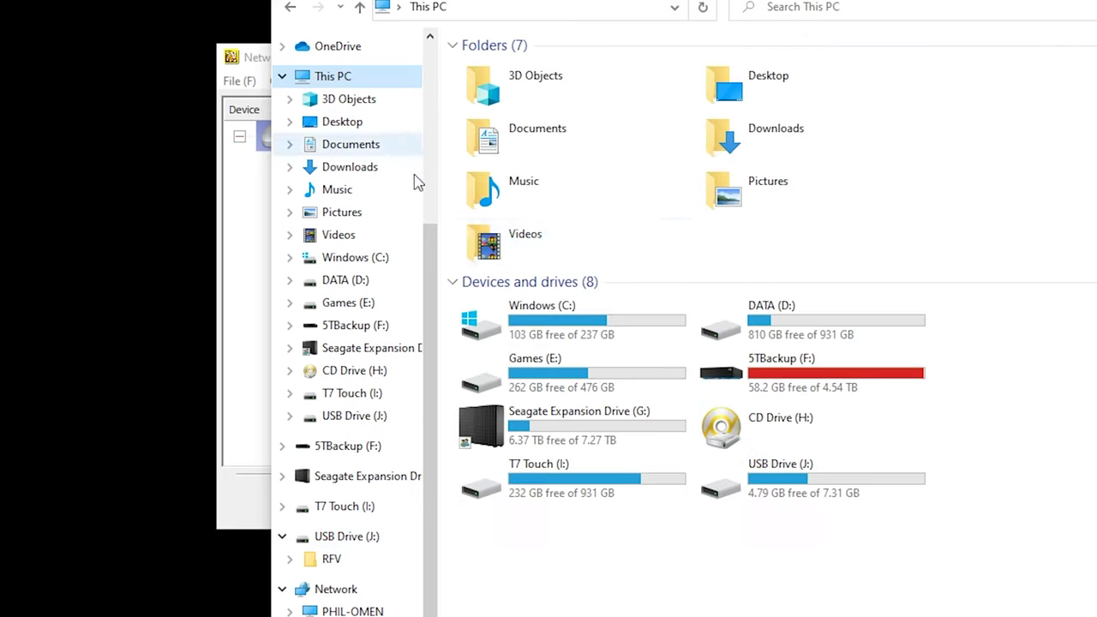
# Enable Share this folder for USB Drive (J:) in its Advanced Sharing properties.
pyautogui.rightClick(773, 475)
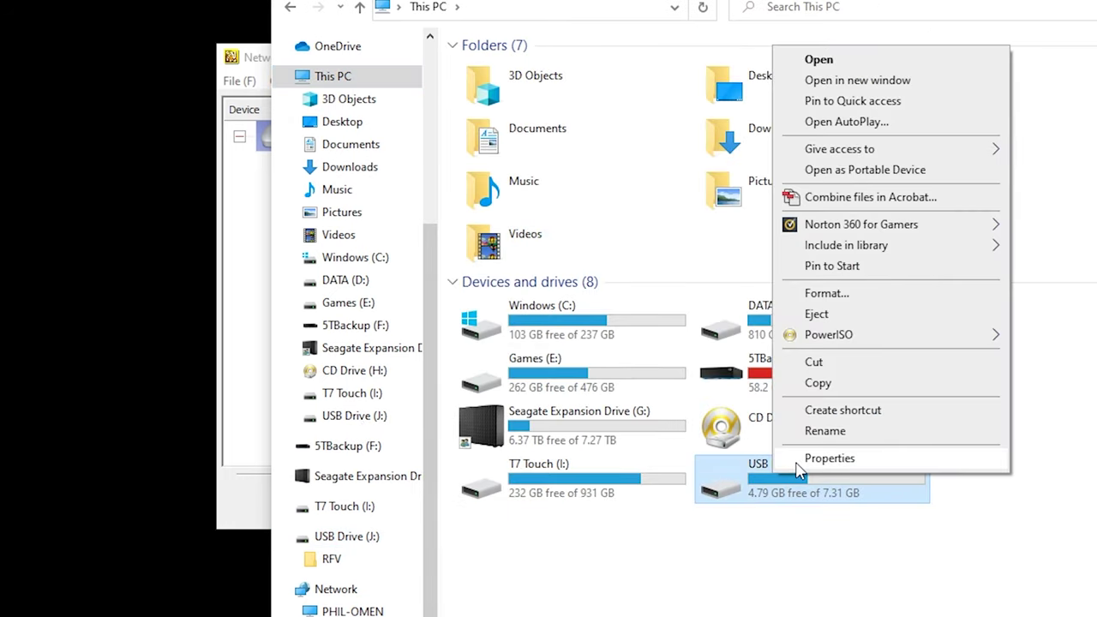
pyautogui.click(797, 460)
pyautogui.click(668, 133)
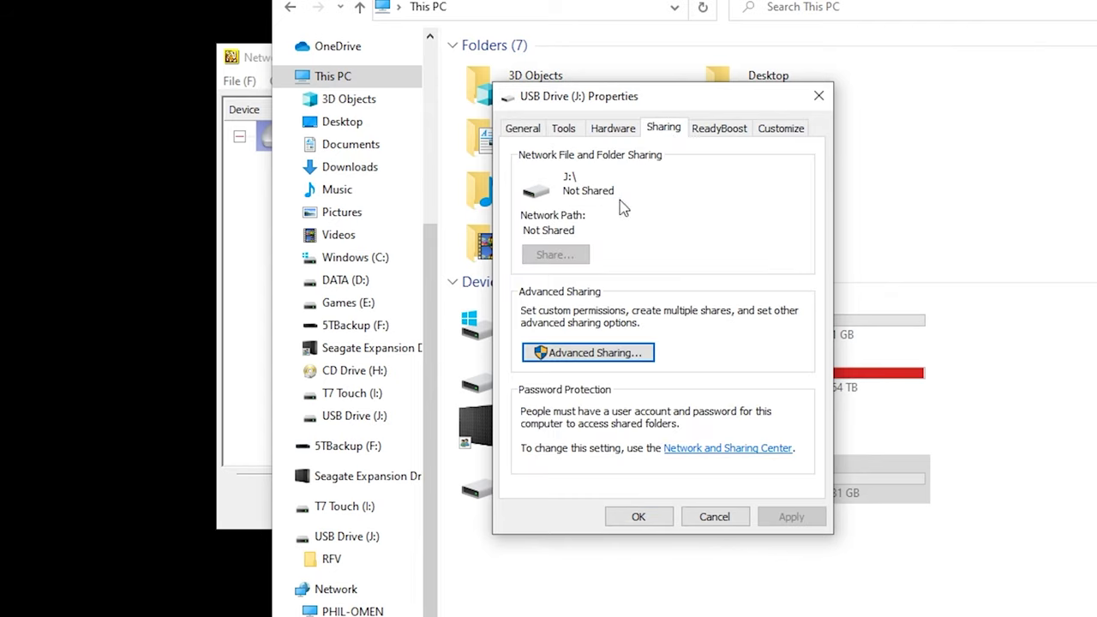
pyautogui.click(610, 362)
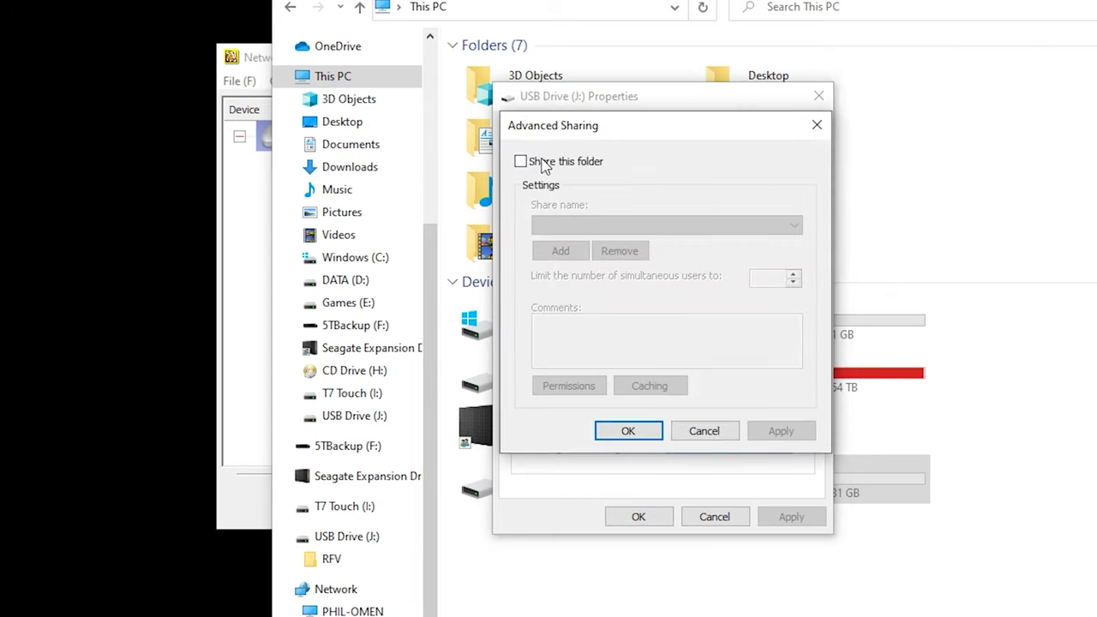
pyautogui.click(541, 164)
pyautogui.click(646, 432)
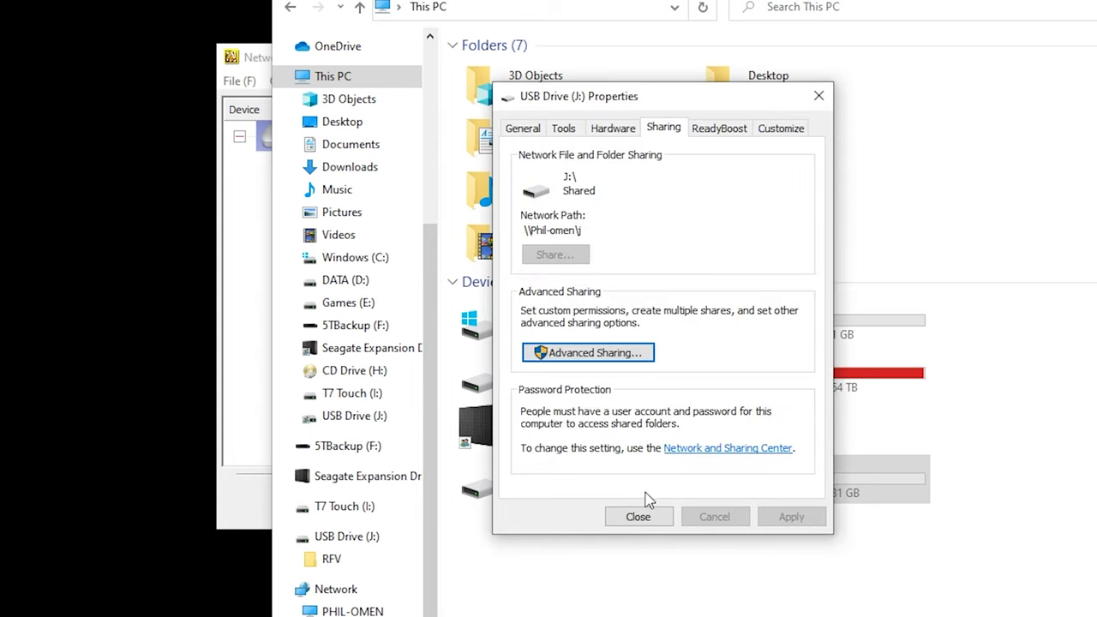
pyautogui.click(647, 519)
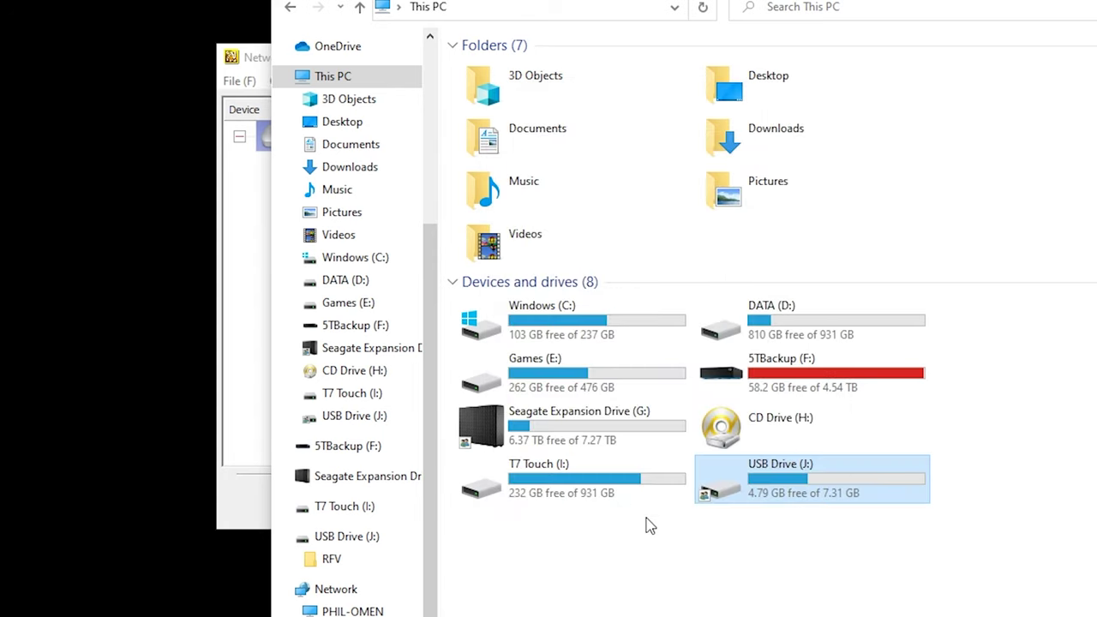
# Open the shared j folder on the PHIL-OMEN network computer.
pyautogui.click(341, 611)
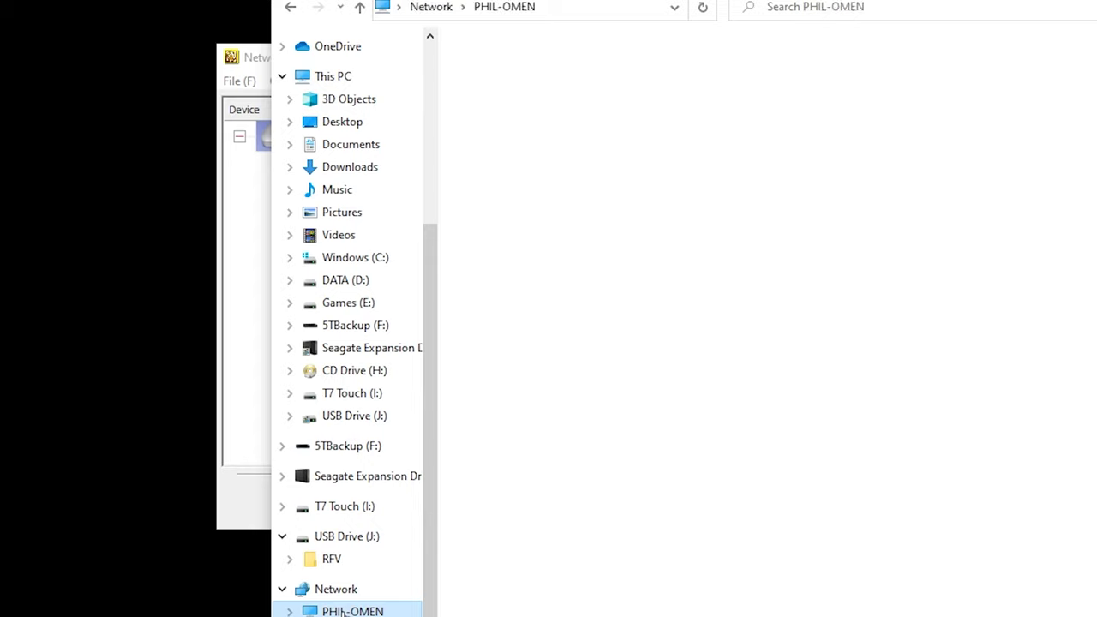
pyautogui.doubleClick(522, 119)
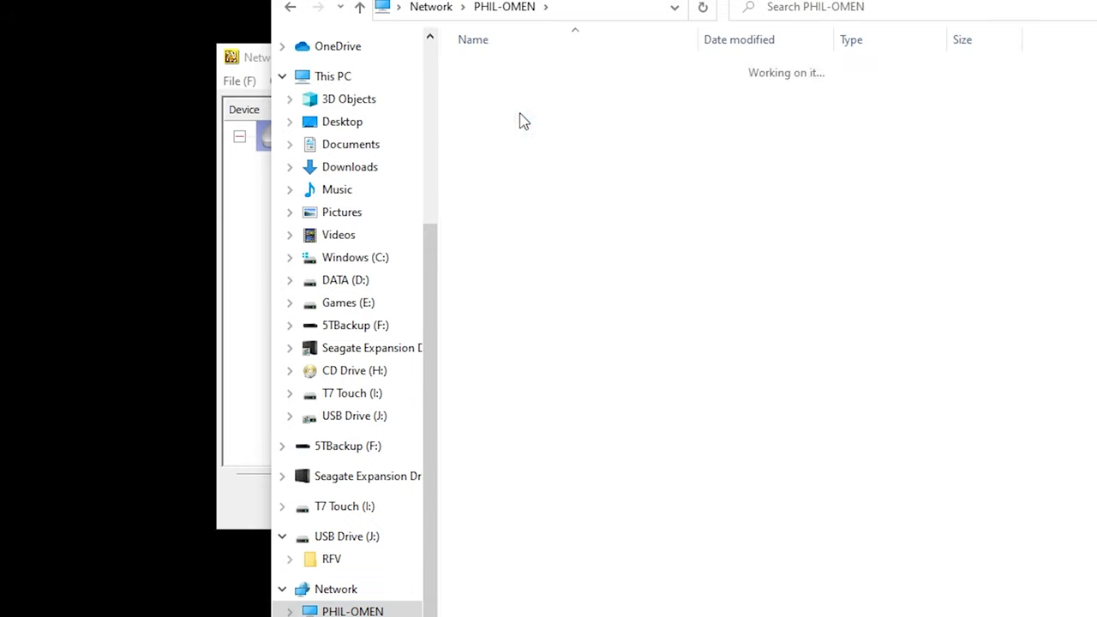